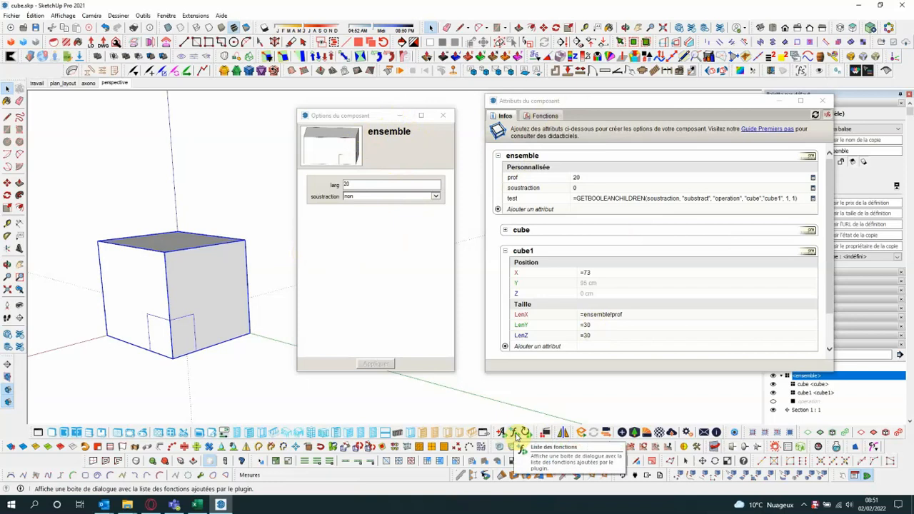
- Open the plugin's list of added dynamic component functions and expand the GetBooleanChildren entry under the boolean operations
click(517, 433)
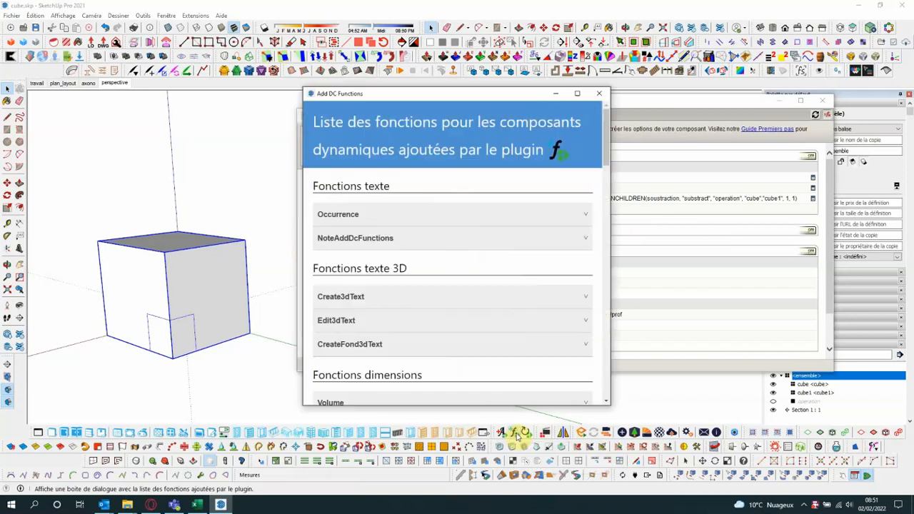
drag(502, 97, 585, 28)
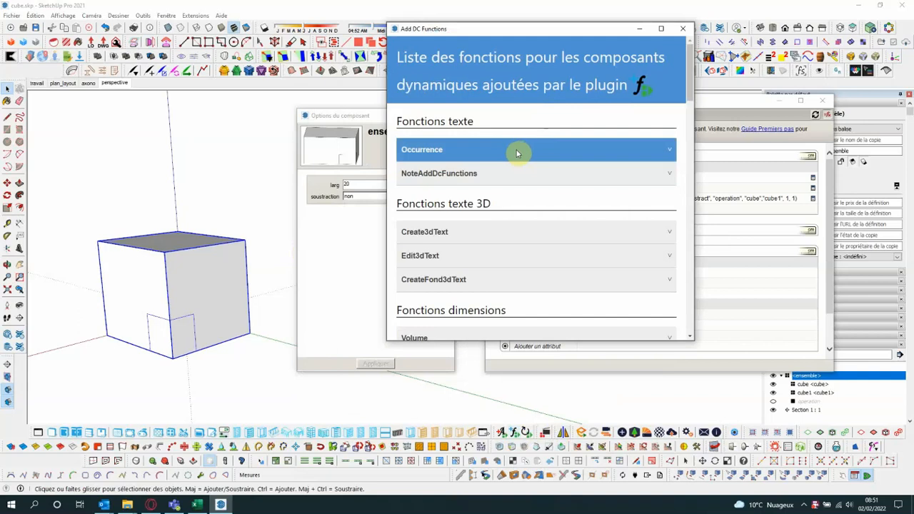
scroll(514, 170, down, 1)
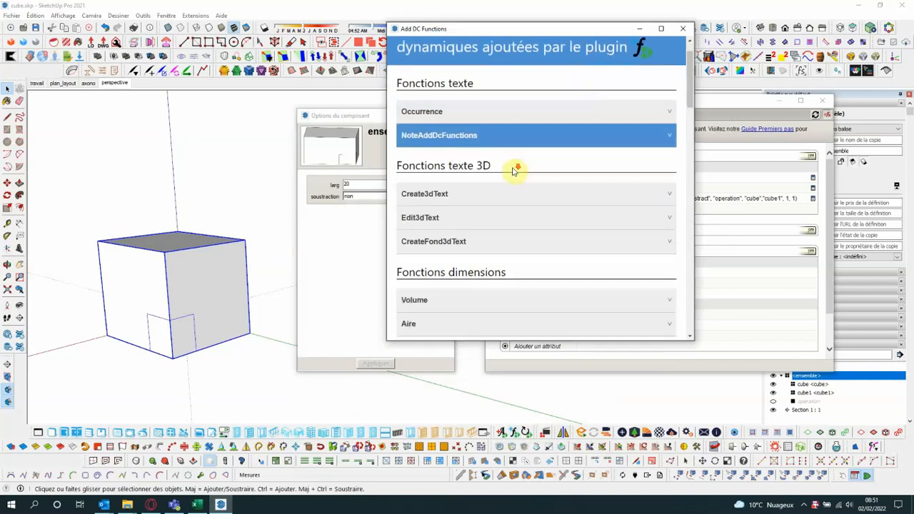
scroll(515, 170, down, 9)
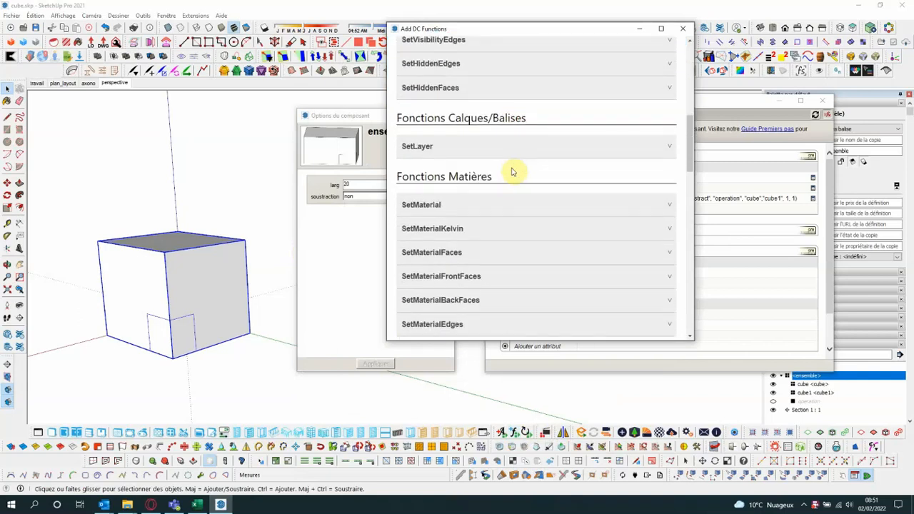
scroll(511, 171, down, 8)
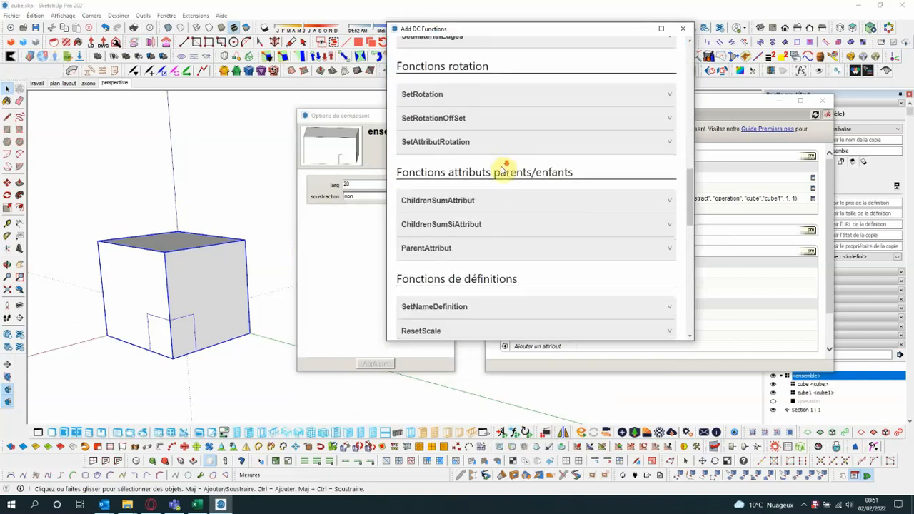
scroll(504, 170, down, 10)
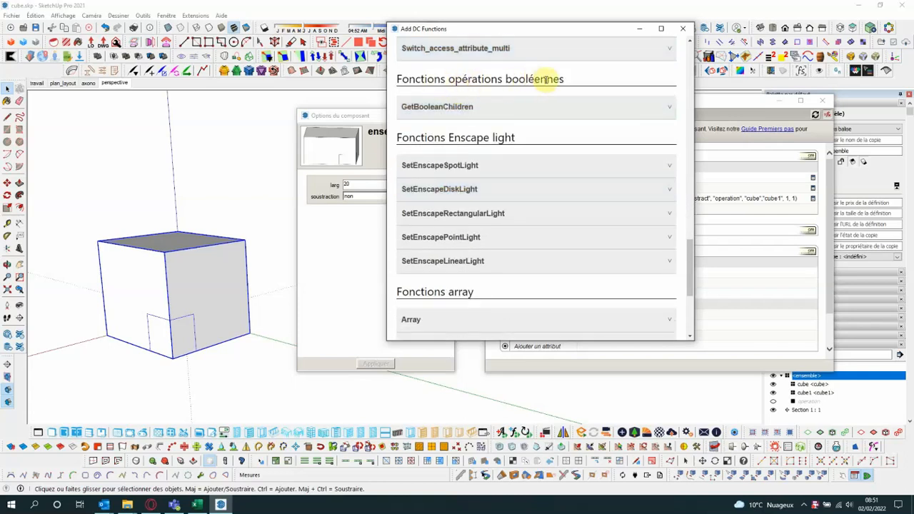
click(663, 107)
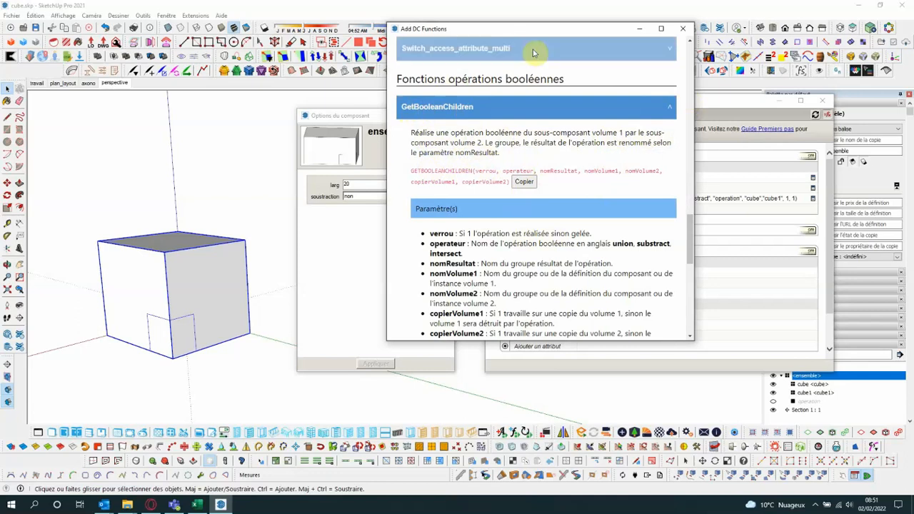
- Copy the GETBOOLEANCHILDREN syntax from the function list, then minimize the list to reveal the component attributes
drag(541, 33, 287, 63)
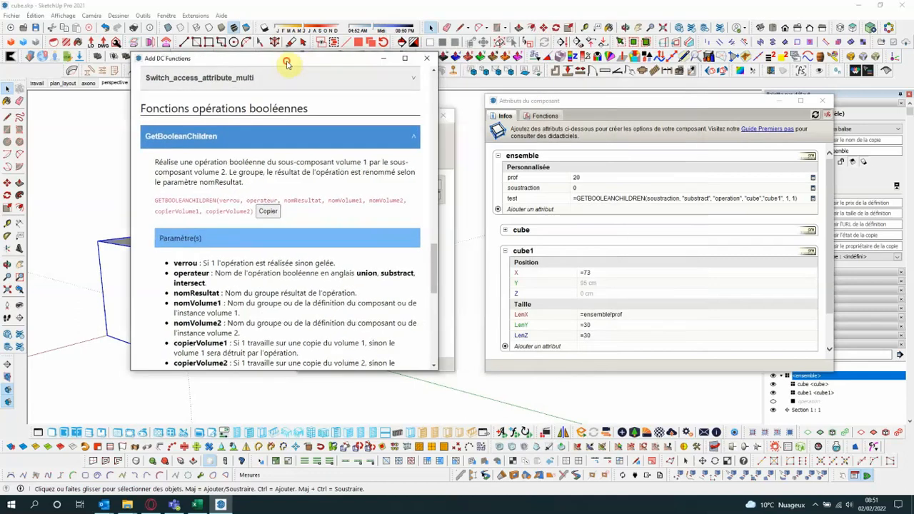
click(269, 212)
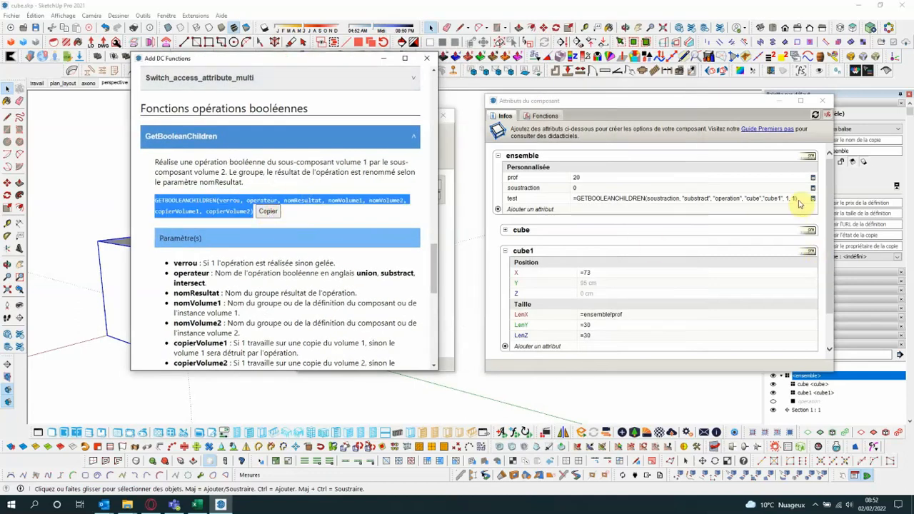
click(386, 62)
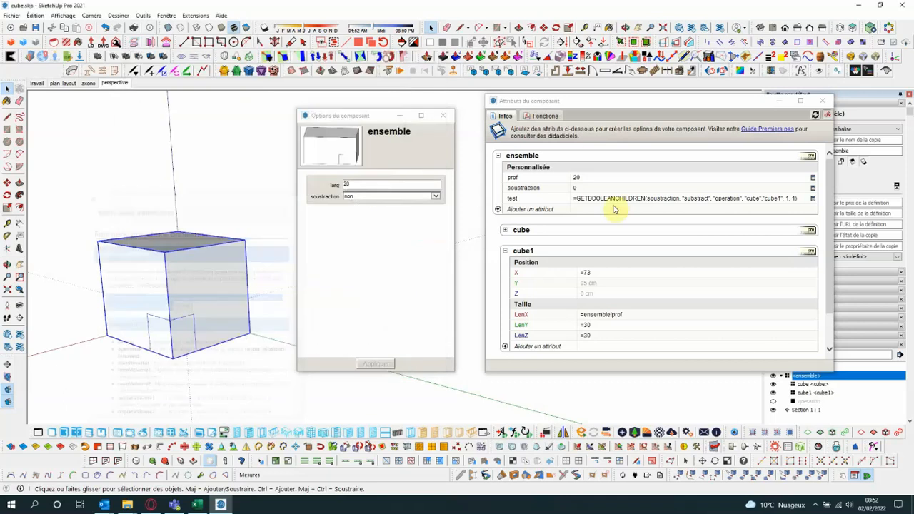
- Examine the GETBOOLEANCHILDREN formula in the ensemble component's test attribute and the listed operation subcomponent
click(802, 203)
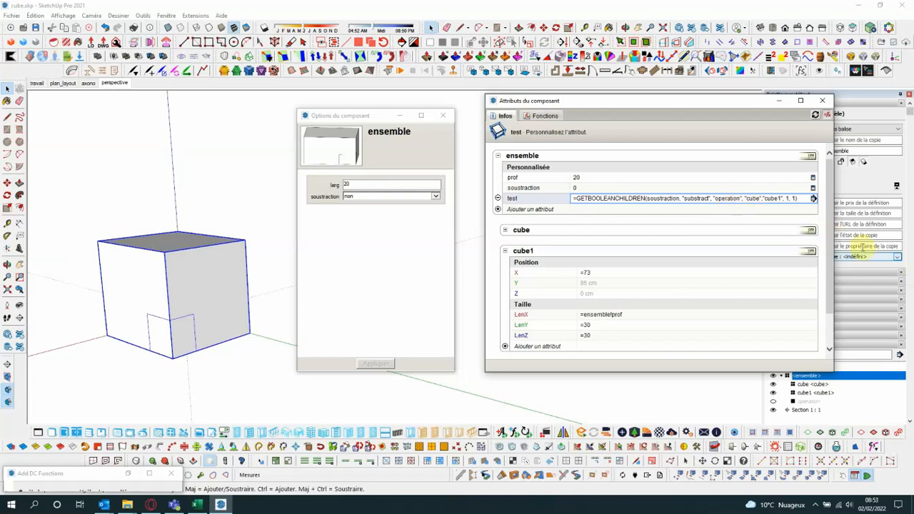
drag(834, 246, 833, 291)
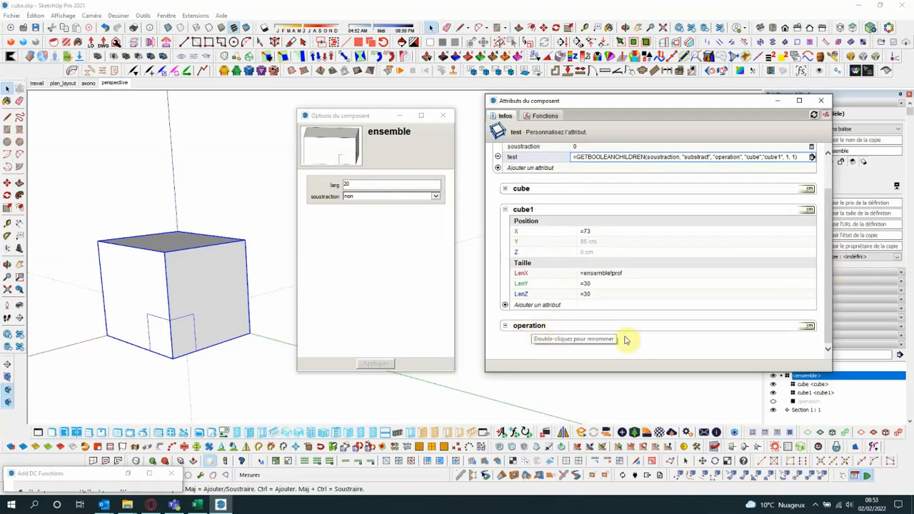
scroll(827, 300, up, 2)
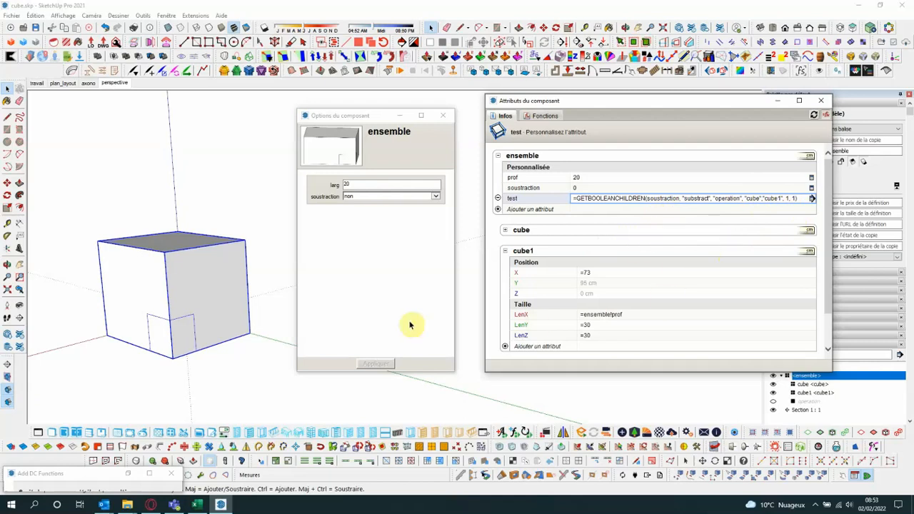
- Open the ensemble component to inspect its cube and cube1 subcomponents, then return to the ensemble
double_click(208, 274)
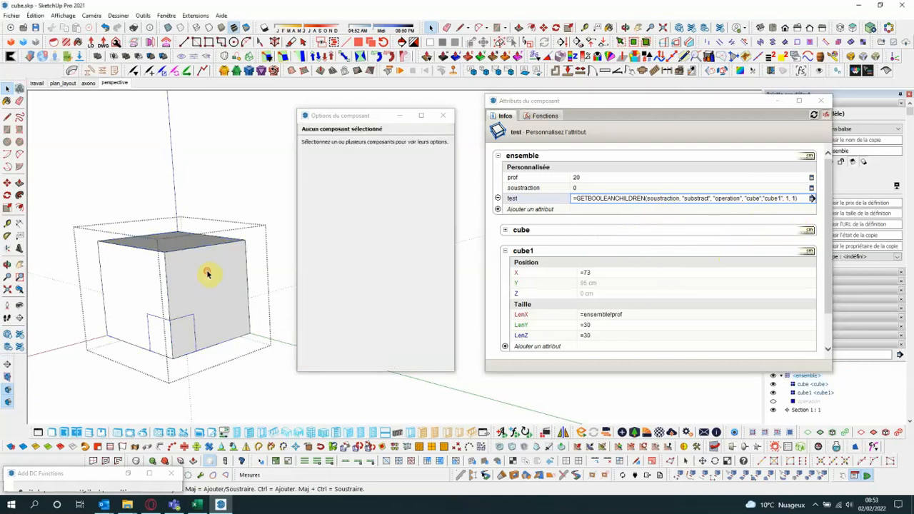
click(207, 274)
double_click(207, 274)
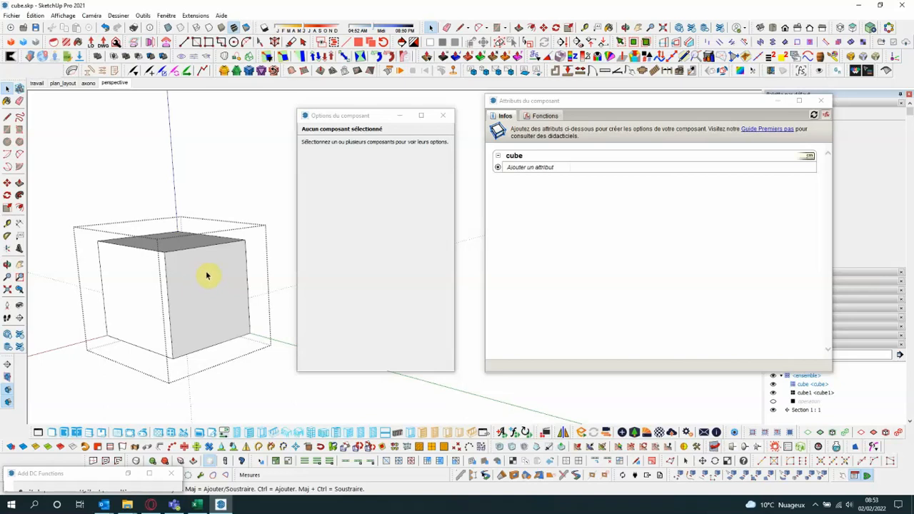
click(249, 349)
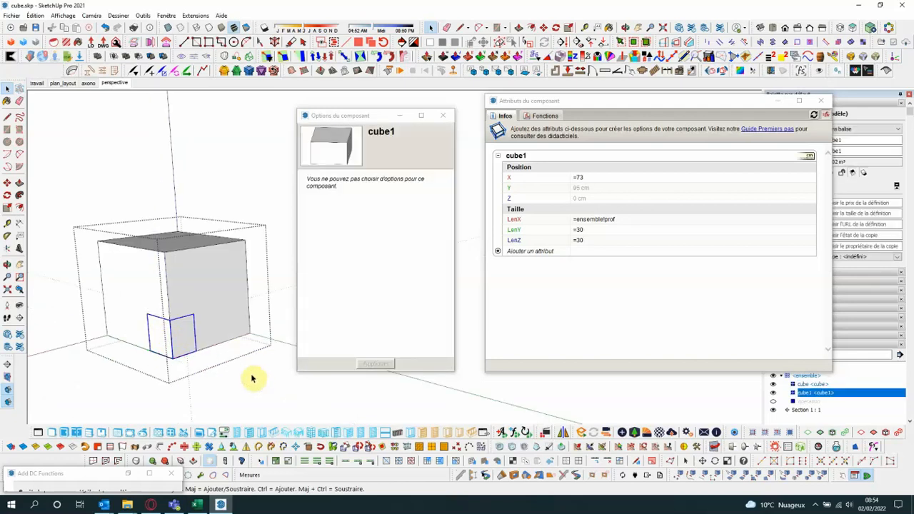
click(251, 376)
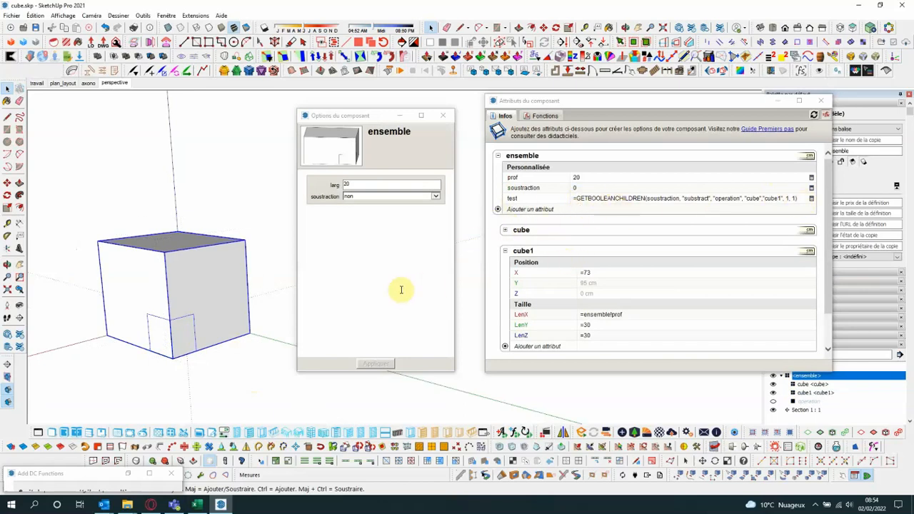
- Set the ensemble component's soustraction option to oui, apply it and inspect the cut corner of the cube
drag(361, 116, 350, 115)
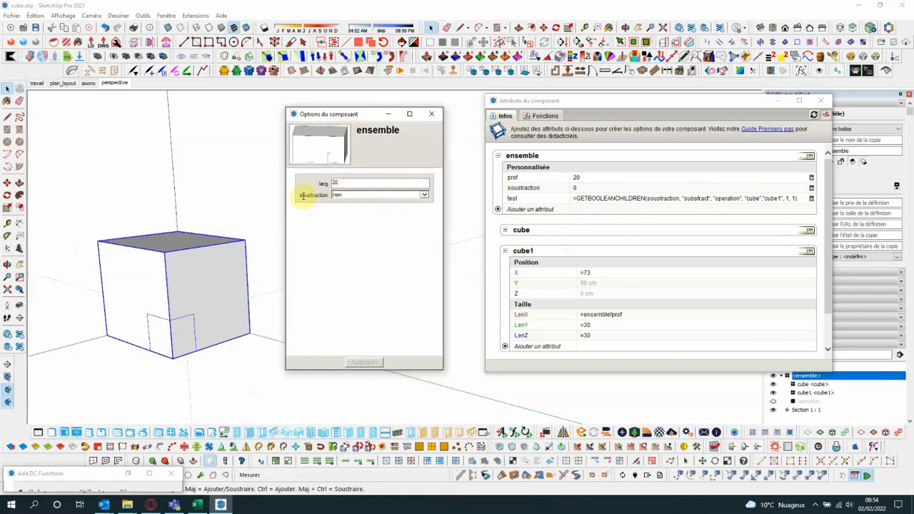
click(423, 195)
click(349, 188)
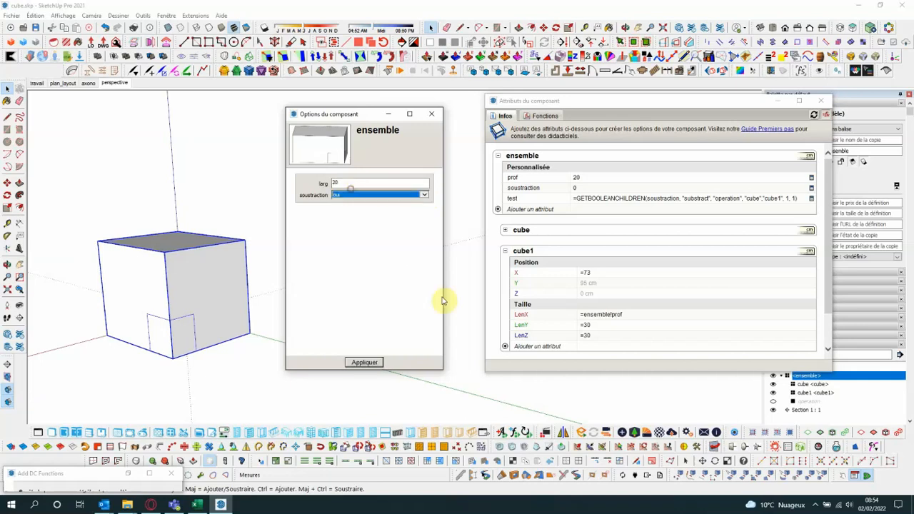
click(365, 363)
click(237, 401)
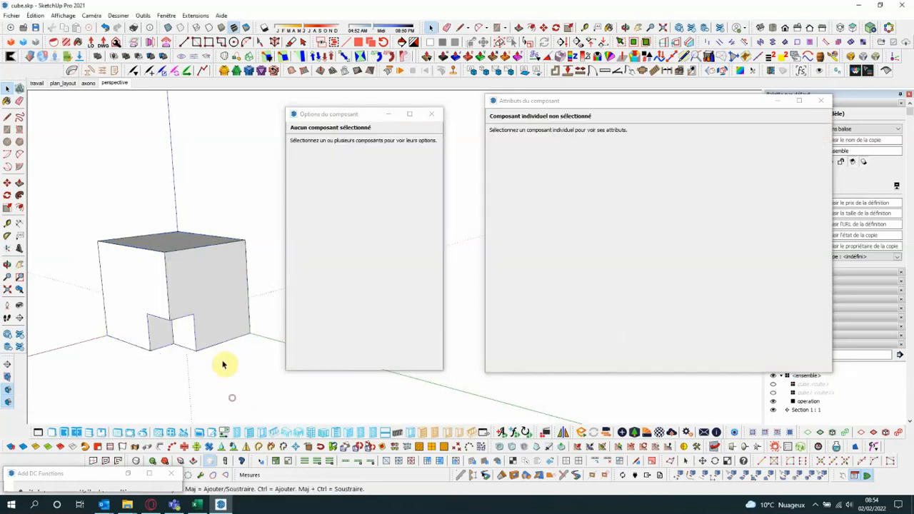
middle_drag(224, 364, 181, 347)
scroll(181, 347, up, 2)
scroll(198, 334, down, 3)
scroll(220, 330, up, 3)
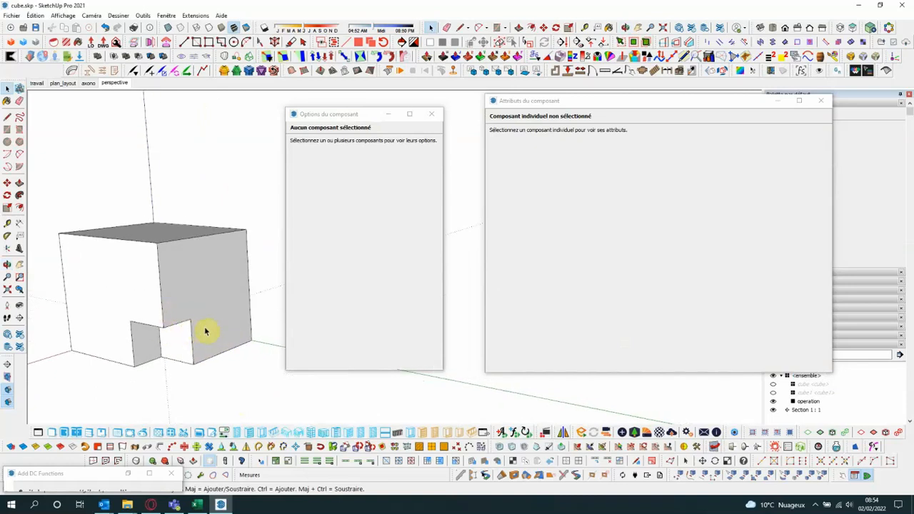
- Set the ensemble component's soustraction option to non and its larg option to 80, applying both changes
click(214, 332)
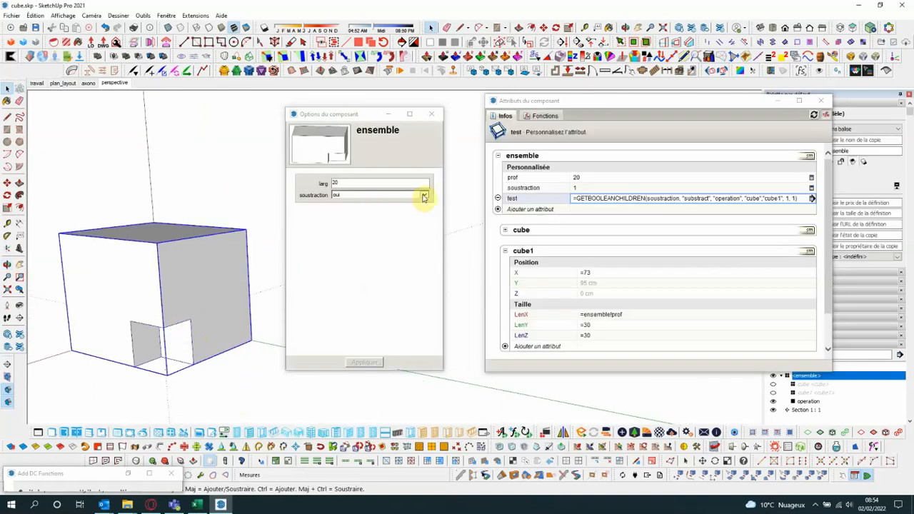
click(424, 194)
click(367, 202)
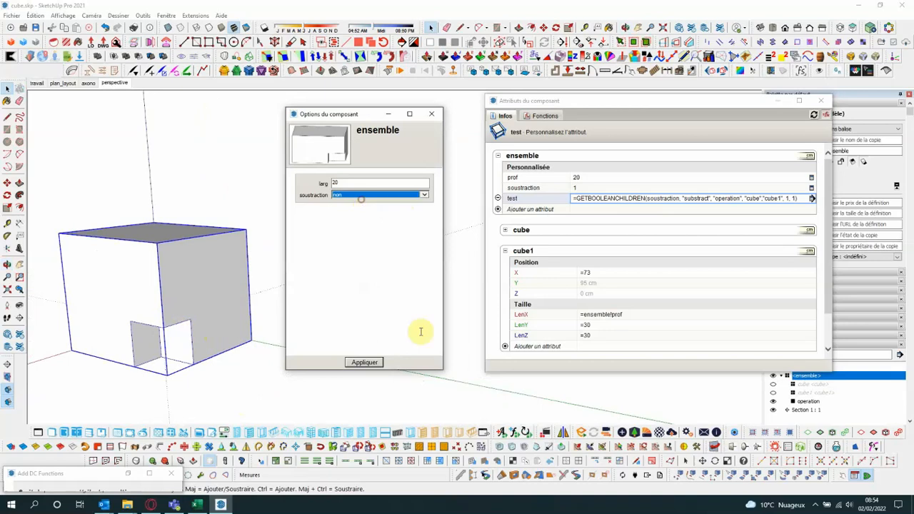
click(373, 365)
click(347, 184)
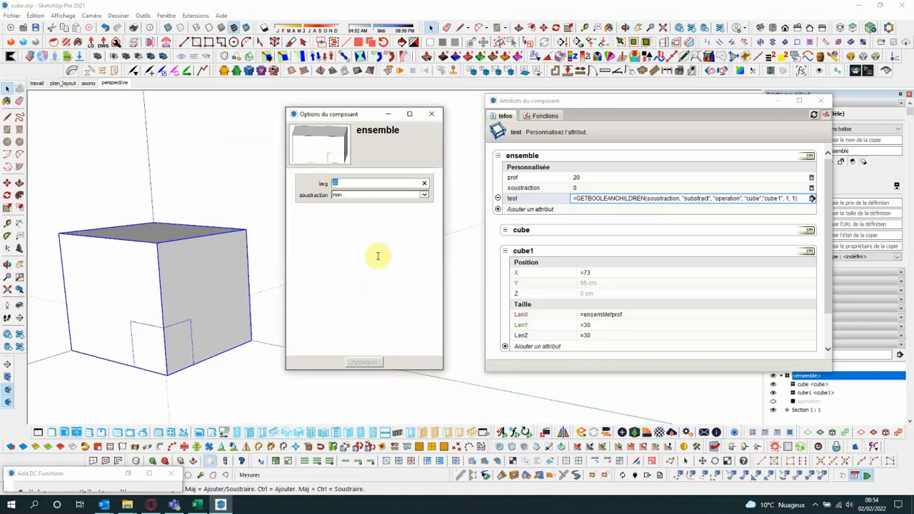
text(80)
click(366, 362)
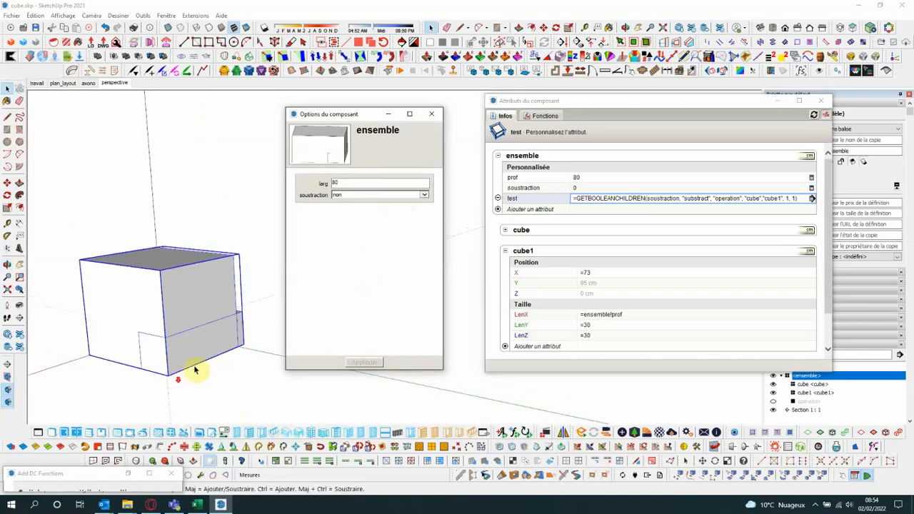
- Apply the soustraction option as oui on the ensemble with the widened cutting volume and inspect the cut
click(424, 194)
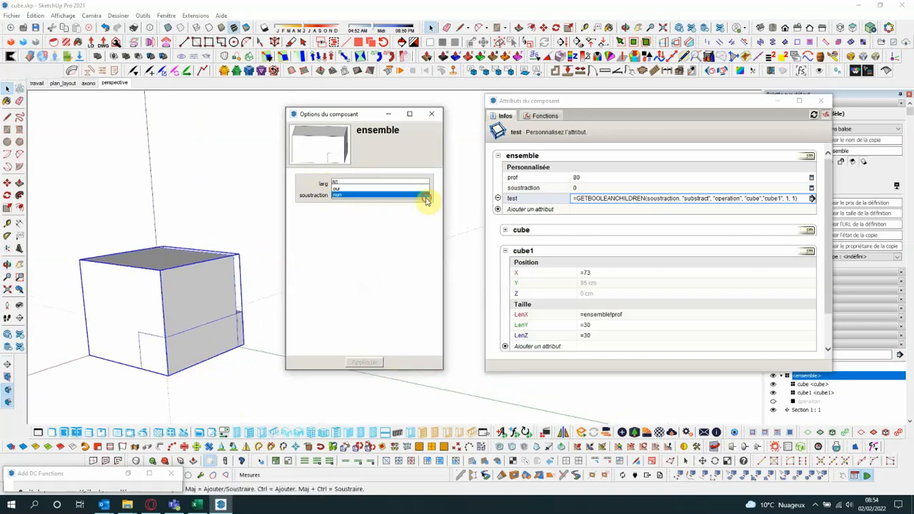
click(347, 189)
click(363, 364)
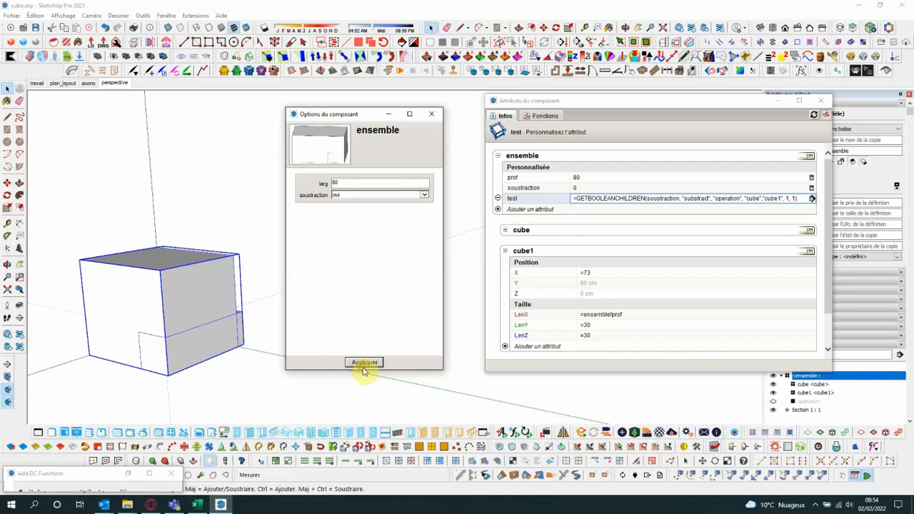
click(232, 384)
middle_drag(231, 378, 208, 350)
- Reselect the ensemble component and switch its soustraction option back to non
click(213, 322)
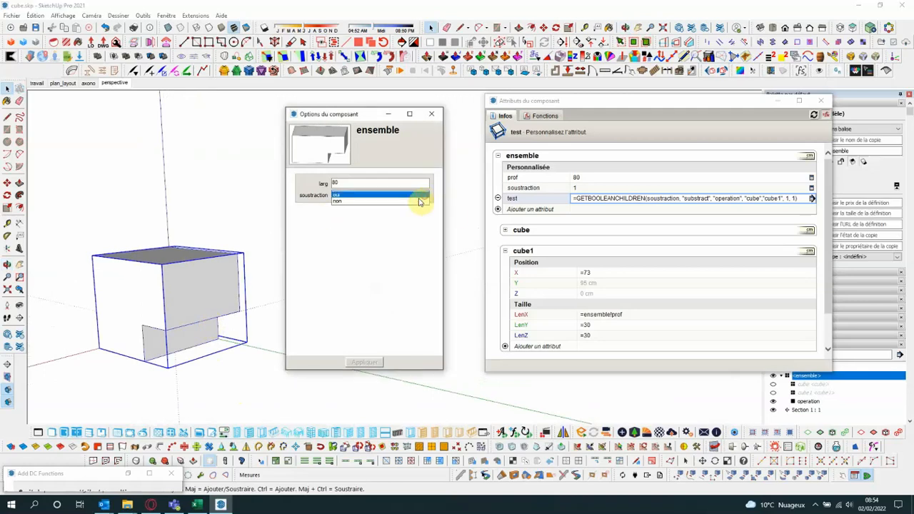
click(363, 200)
click(365, 362)
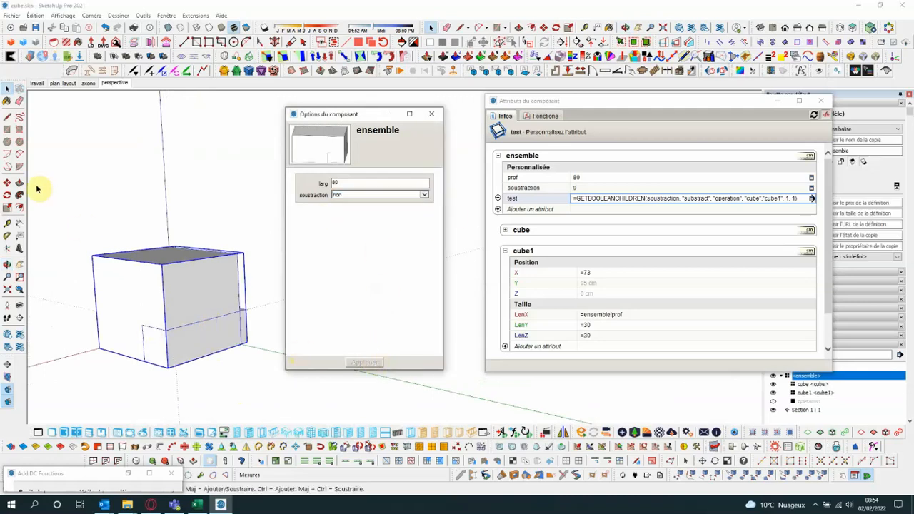
click(7, 183)
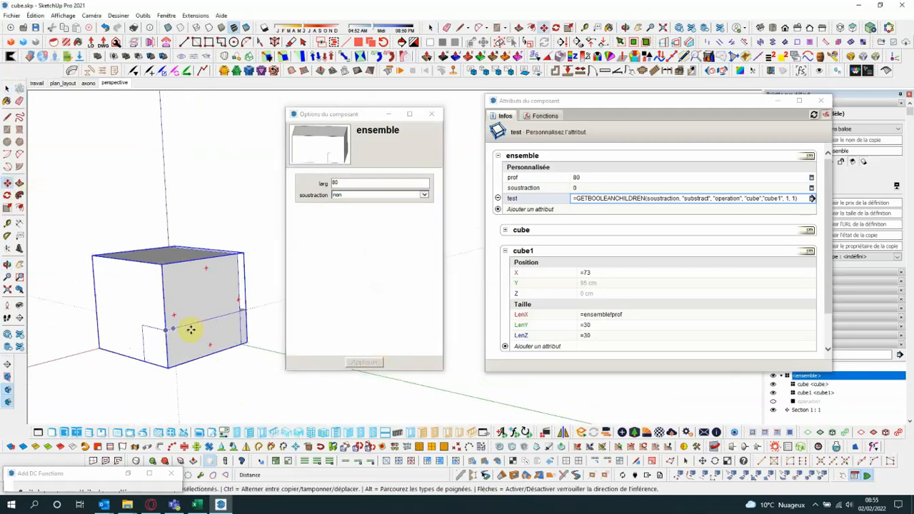
click(7, 100)
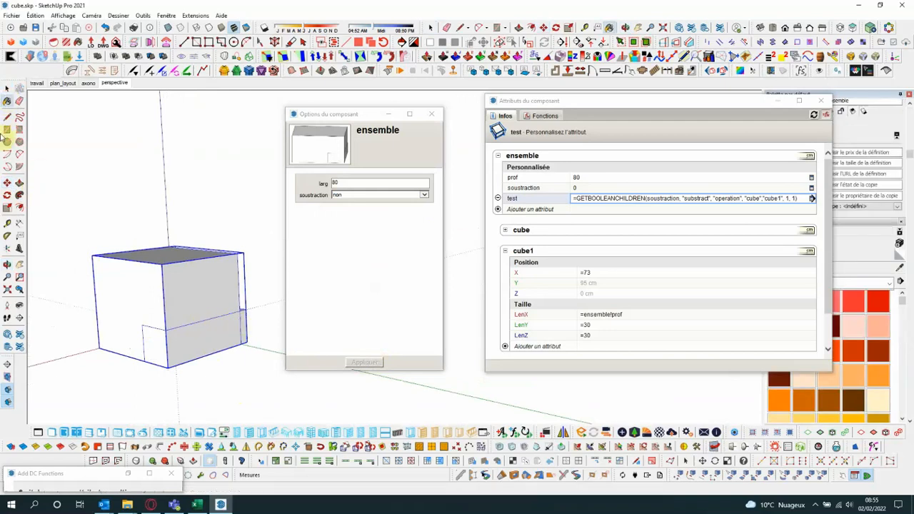
click(8, 91)
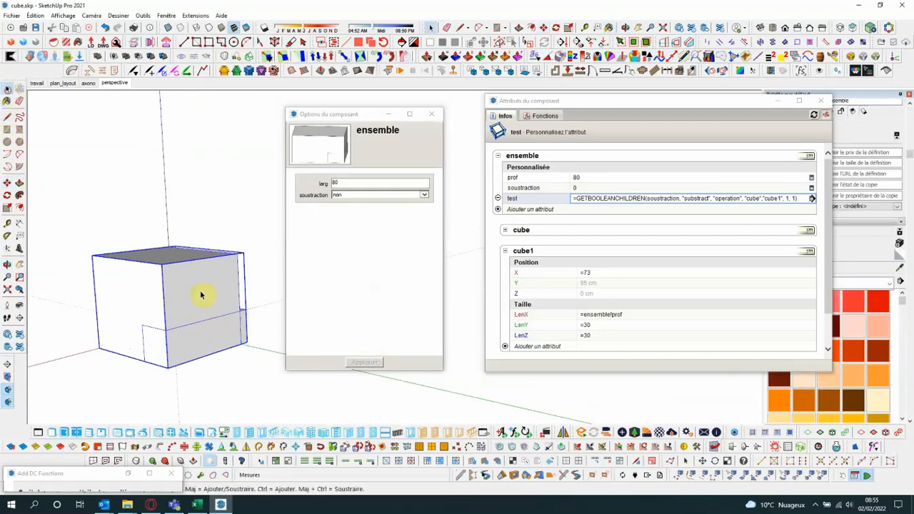
- Turn off hiding the rest of the model during component editing (Masquer le reste du modèle)
click(34, 16)
mouse_move(63, 16)
mouse_move(136, 174)
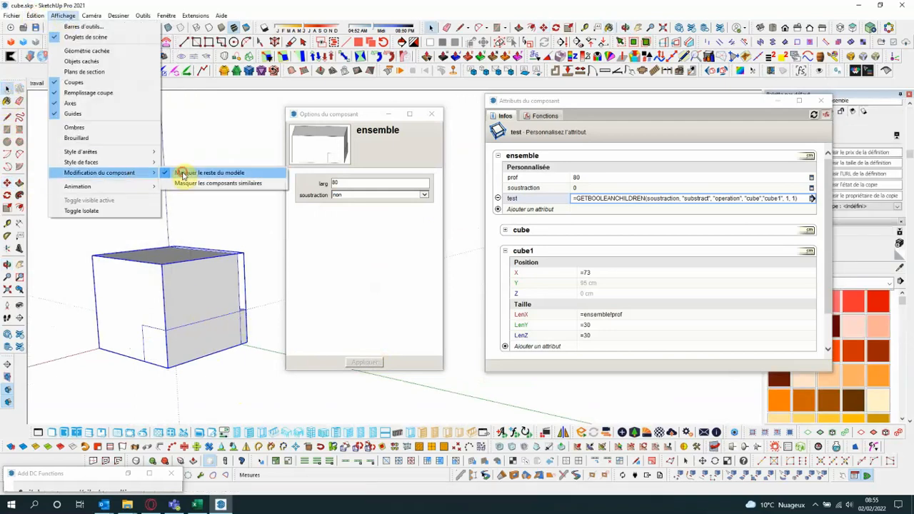
click(183, 174)
- Inside the ensemble, move cube1 about 0.35 m along the green axis into the front face and raise it about 0.16 m
double_click(247, 322)
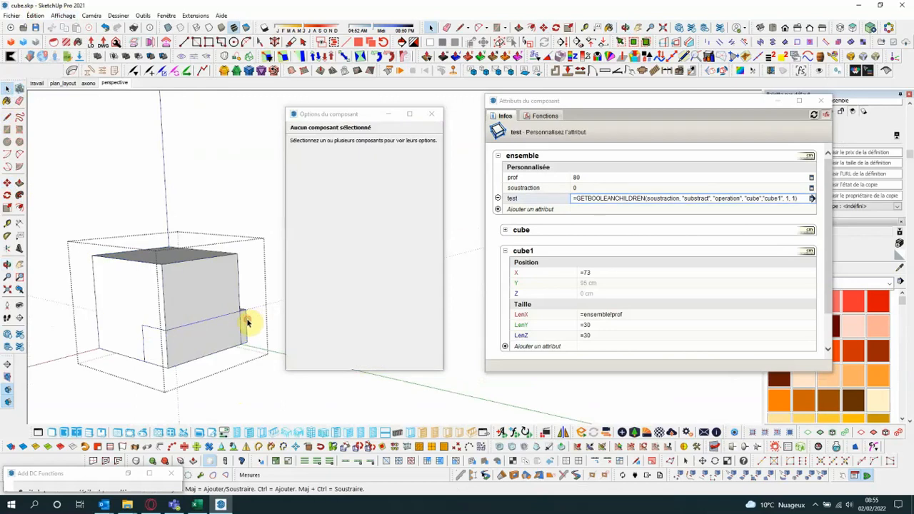
click(198, 320)
click(6, 183)
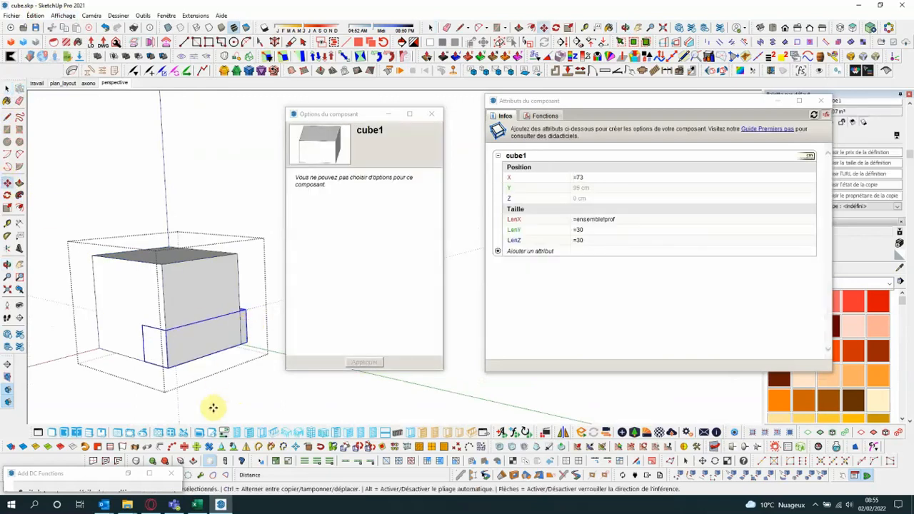
click(211, 406)
click(175, 399)
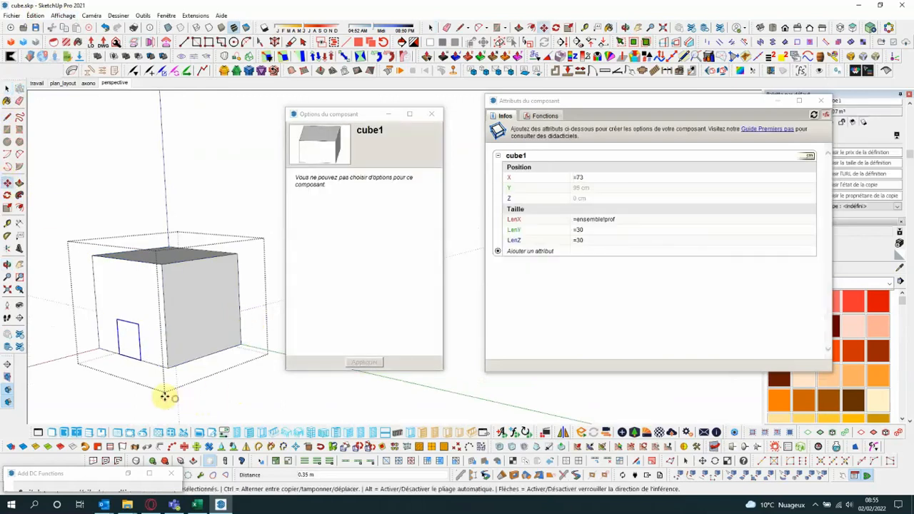
click(160, 369)
click(165, 350)
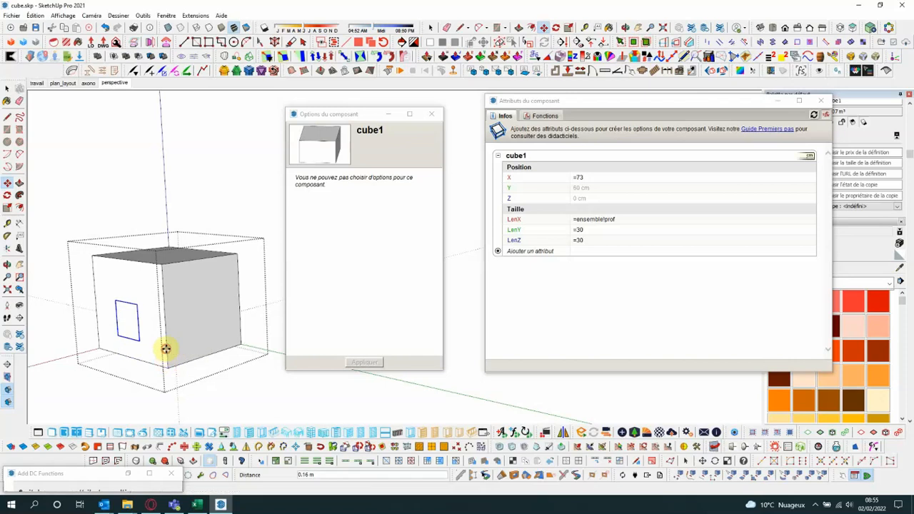
- Leave component editing, apply the soustraction option as oui on the ensemble, and inspect the opening cut at cube1's new position
click(8, 87)
click(221, 300)
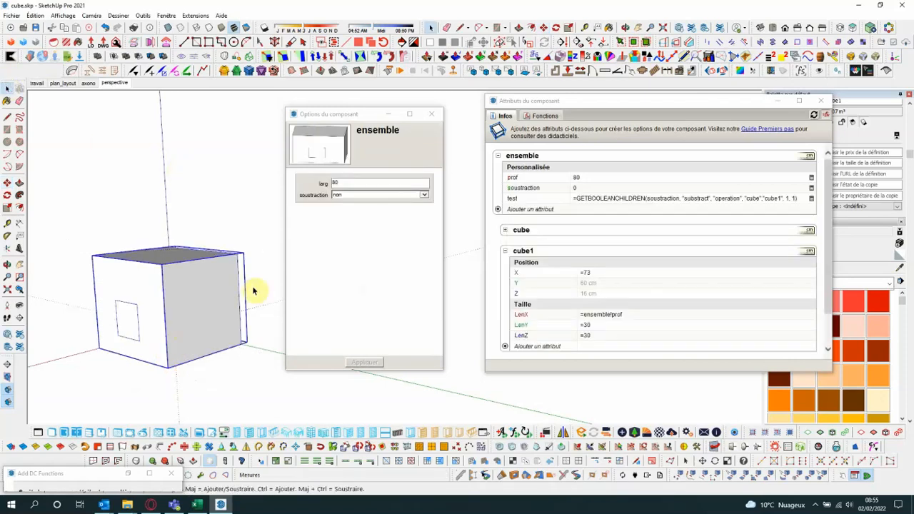
click(424, 196)
click(355, 188)
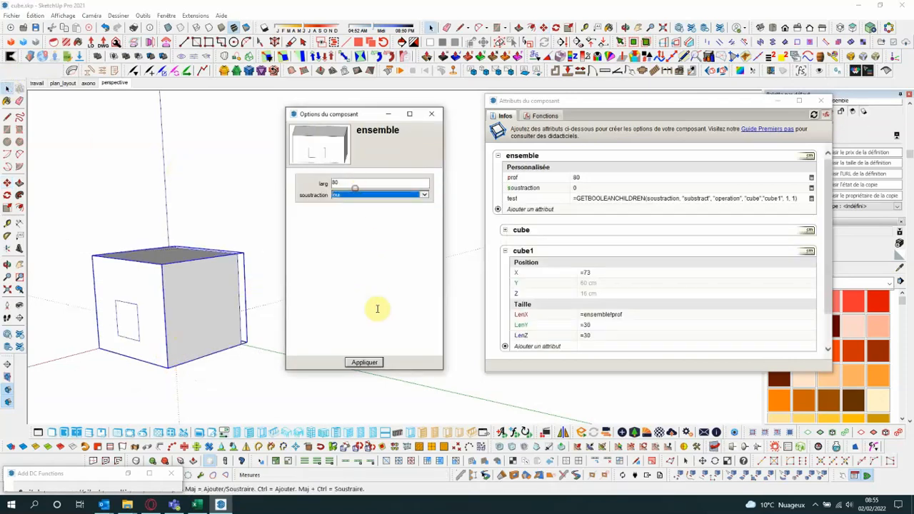
click(364, 362)
middle_drag(166, 324, 275, 314)
scroll(140, 314, down, 4)
middle_drag(178, 323, 321, 257)
scroll(184, 329, up, 2)
- Set the ensemble's soustraction option to non and its larg option to 50, applying each change
click(424, 195)
click(351, 206)
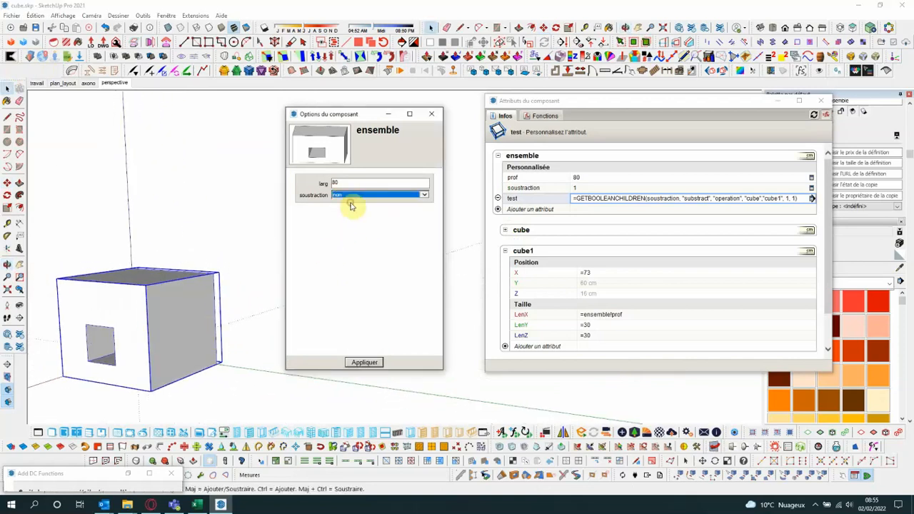
click(370, 362)
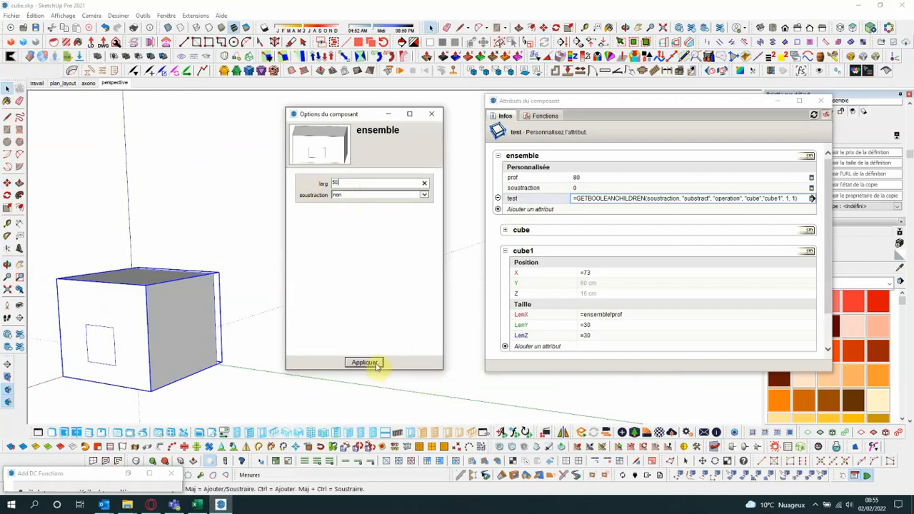
click(364, 362)
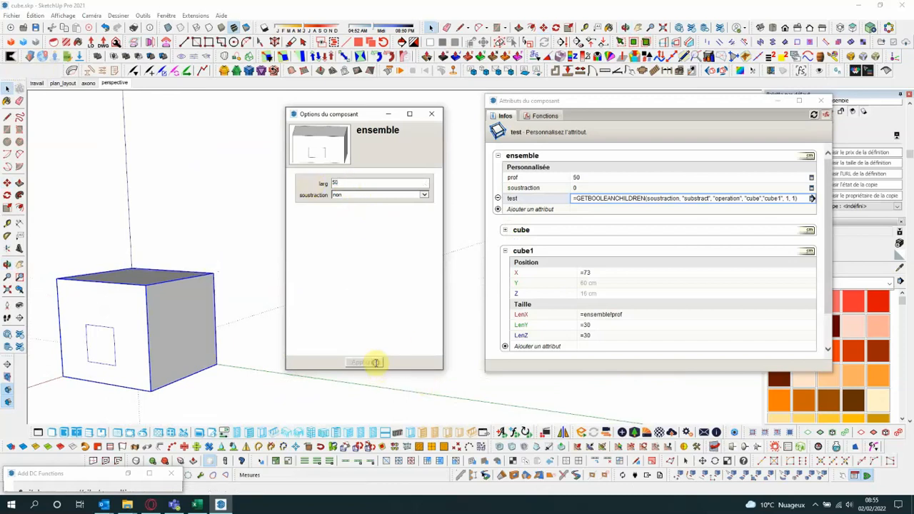
- Apply the soustraction option as oui with the shortened cutting volume and inspect the cube's back and front faces
click(423, 196)
click(342, 189)
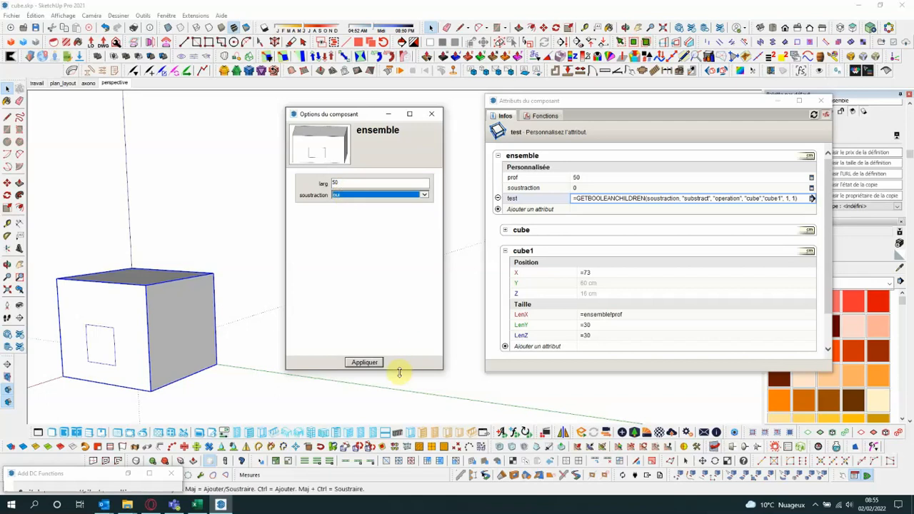
click(364, 362)
middle_drag(253, 347, 129, 292)
drag(364, 118, 524, 115)
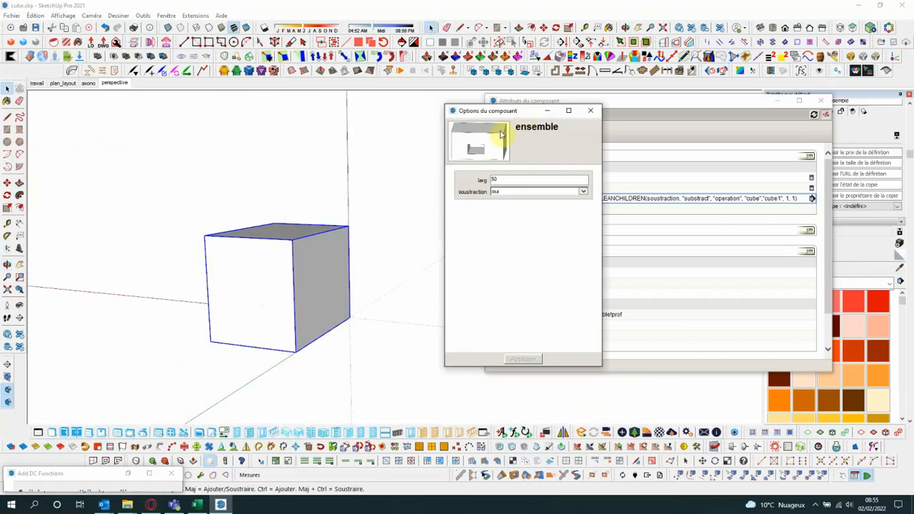
middle_drag(218, 326, 409, 333)
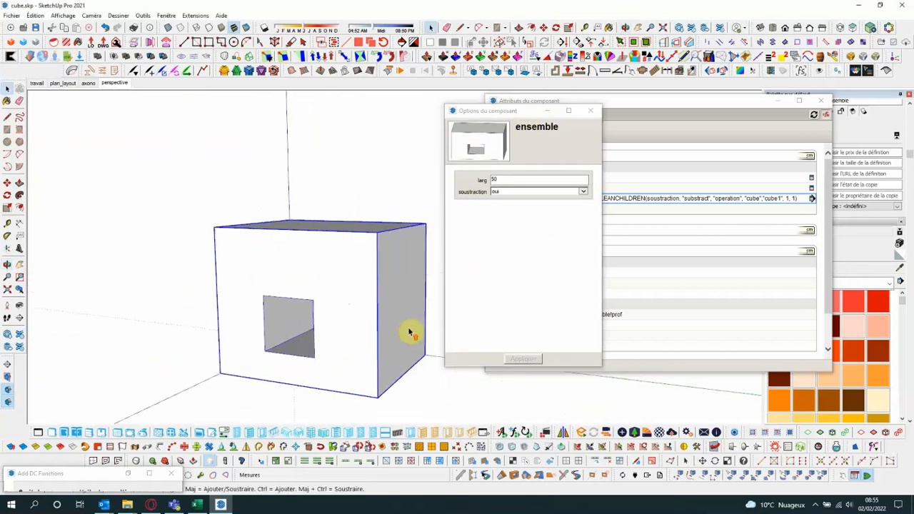
- Move the component options window clear of the attributes window and examine the cut cube alongside its GETBOOLEANCHILDREN formula
drag(513, 114, 127, 117)
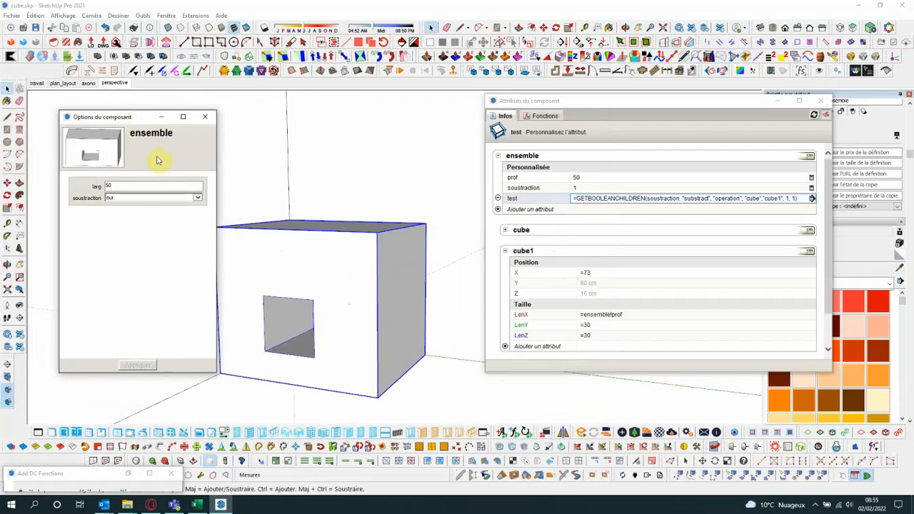
middle_drag(434, 264, 378, 276)
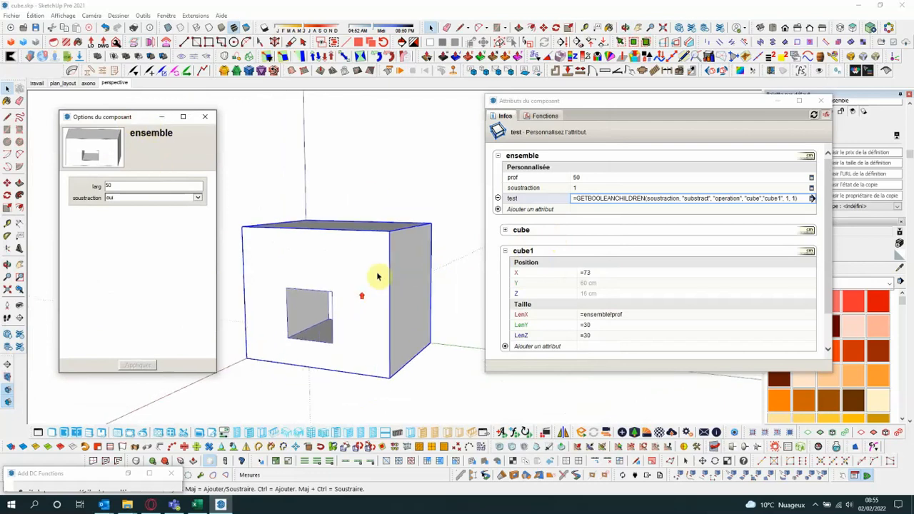
click(363, 203)
click(406, 257)
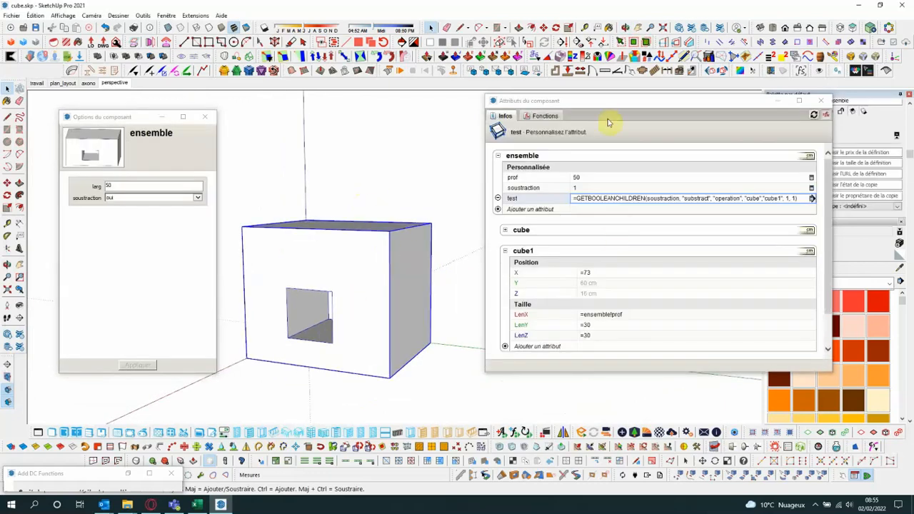
drag(607, 107, 596, 109)
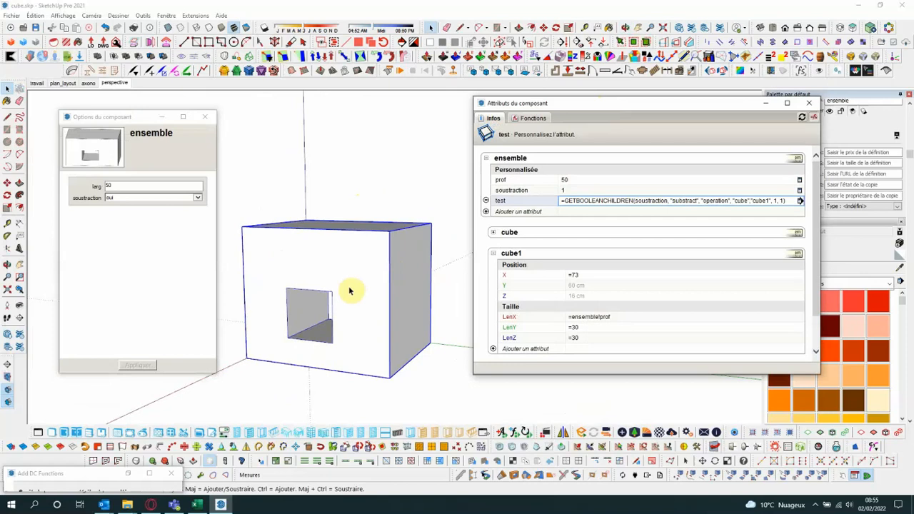
mouse_move(340, 328)
middle_down()
mouse_move(378, 336)
mouse_move(467, 328)
mouse_move(309, 331)
mouse_move(332, 334)
middle_up()
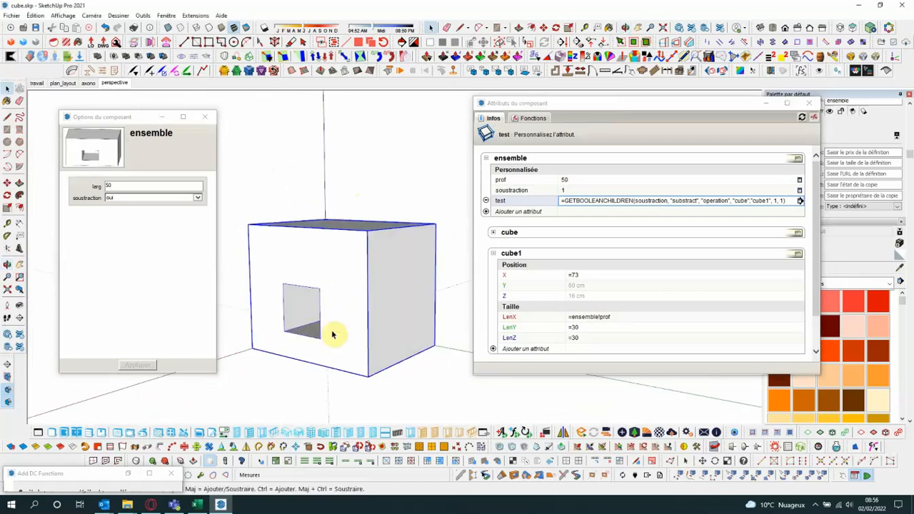
- Open the Add DC Functions list of dynamic component functions and look over its text, 3D text and dimension categories
click(519, 434)
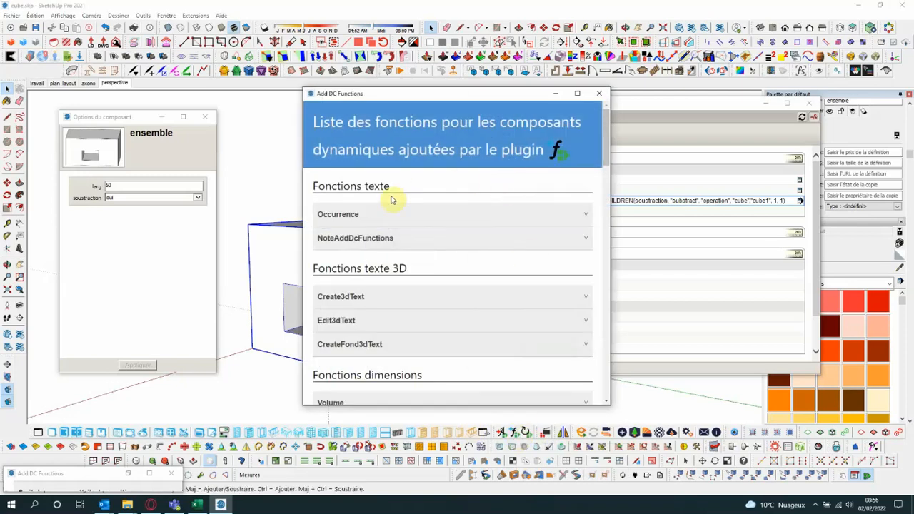
scroll(474, 255, down, 3)
scroll(493, 198, up, 3)
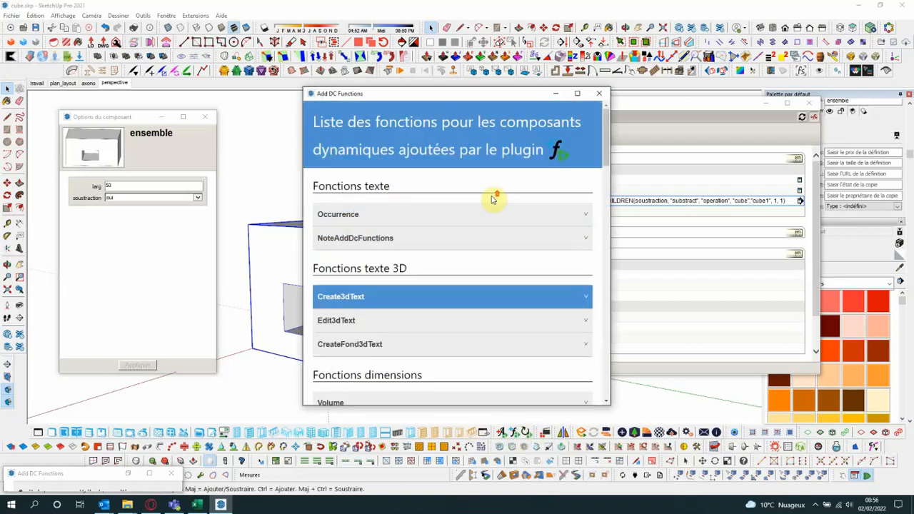
click(491, 199)
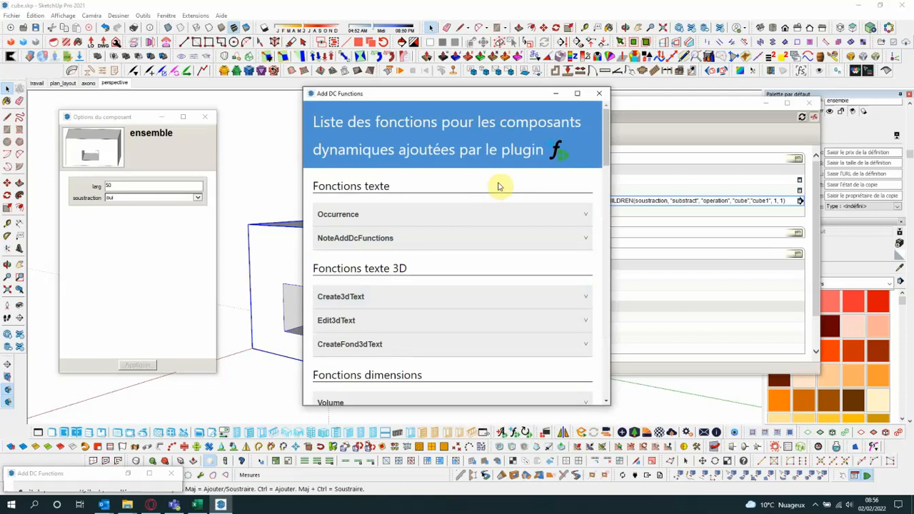